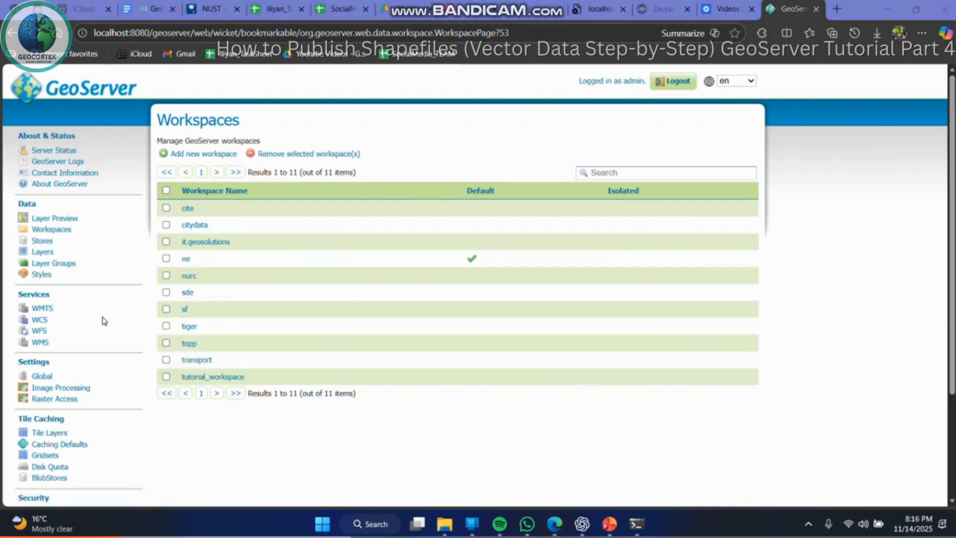
{"action": "left_click", "coordinate": [42, 241]}
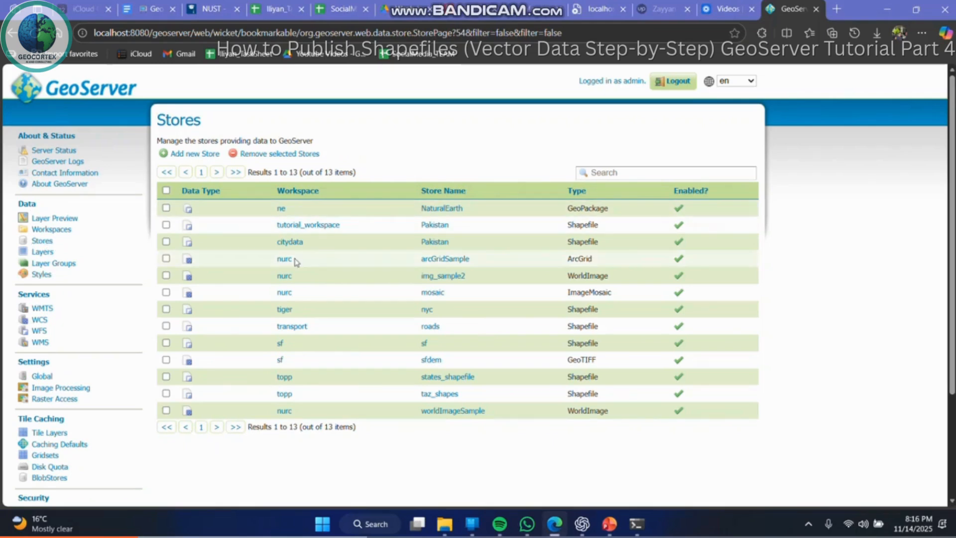
{"action": "left_click", "coordinate": [199, 154]}
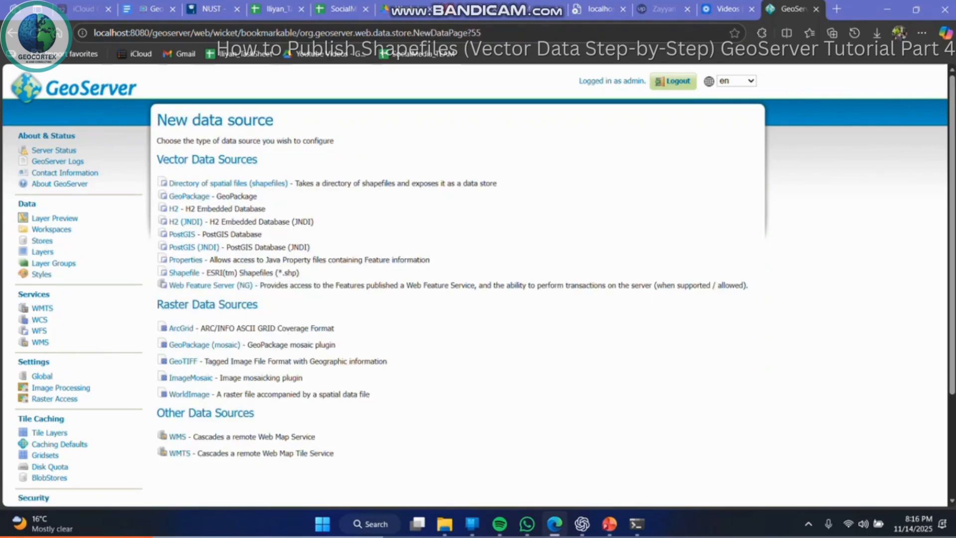
{"action": "left_click", "coordinate": [197, 274]}
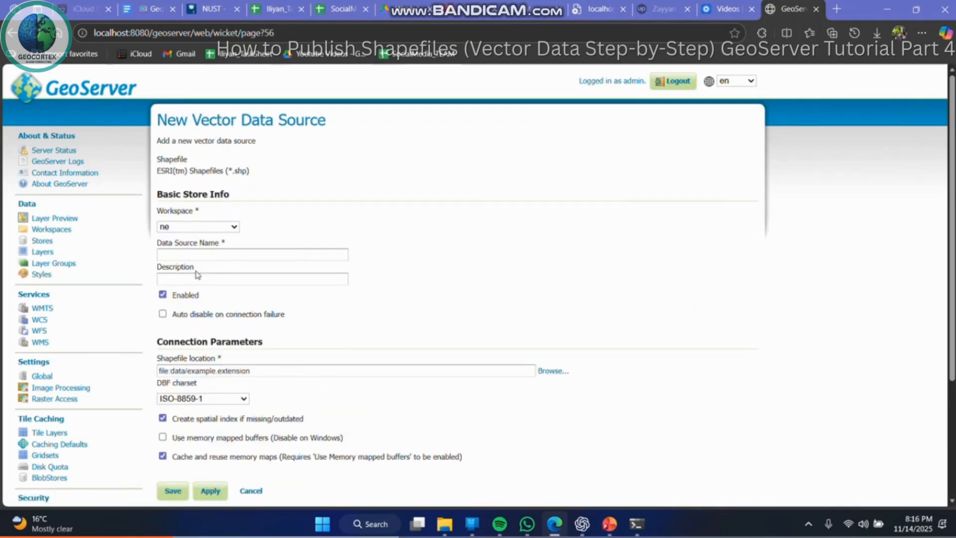
{"action": "left_click", "coordinate": [234, 227]}
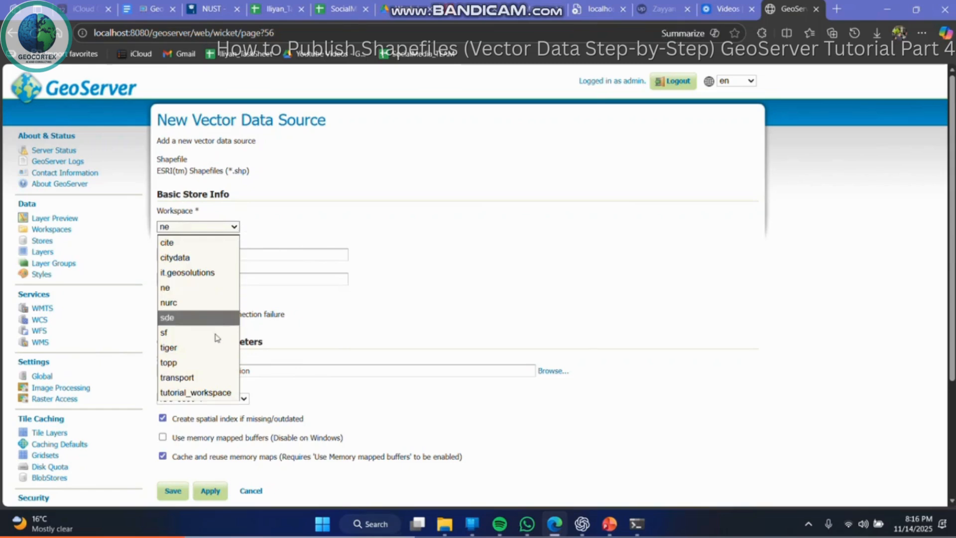
{"action": "left_click", "coordinate": [204, 380]}
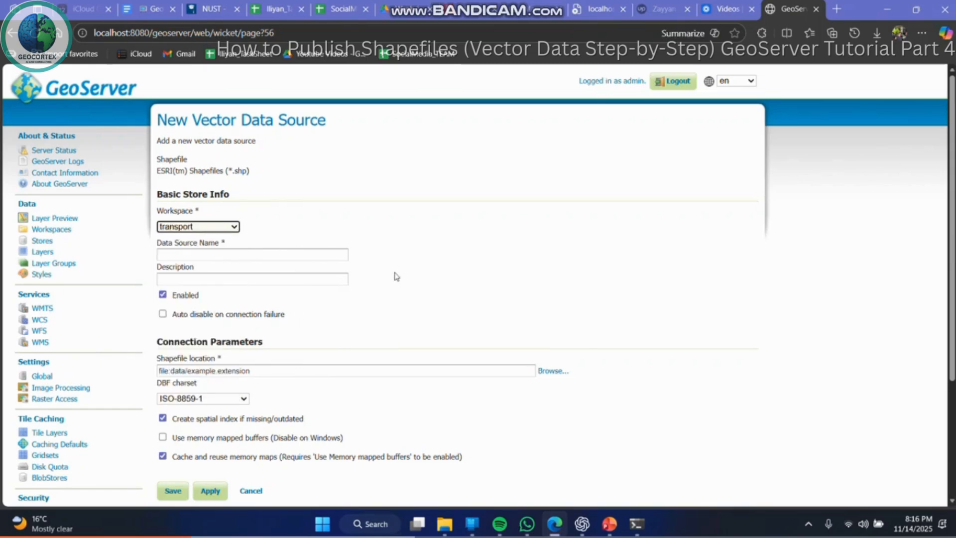
{"action": "scroll", "coordinate": [415, 299], "scroll_direction": "down", "scroll_amount": 1}
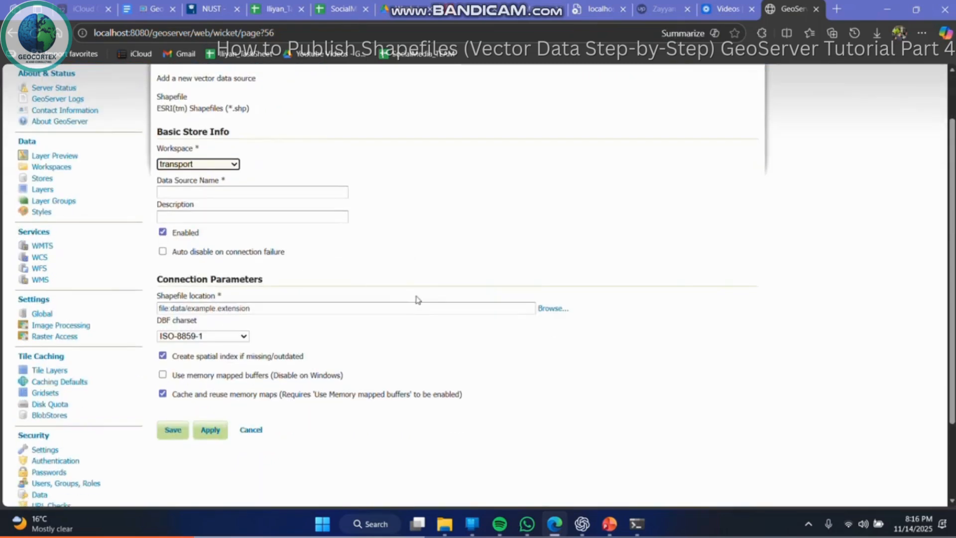
{"action": "left_click", "coordinate": [551, 309]}
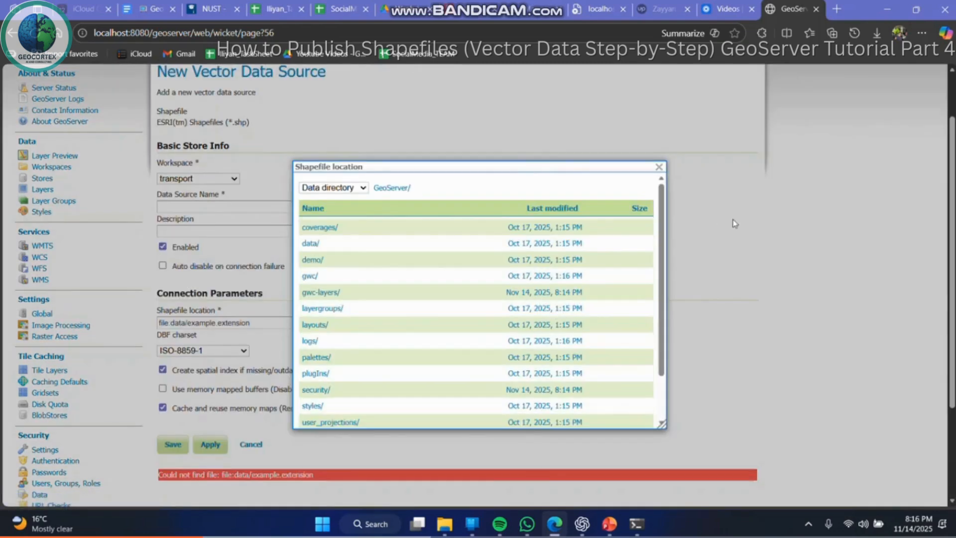
{"action": "left_click", "coordinate": [659, 167]}
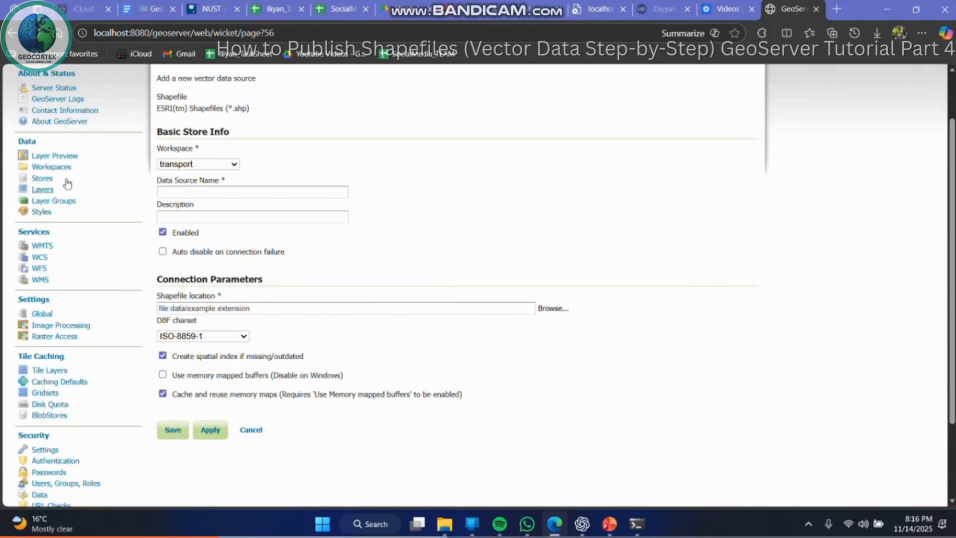
- Look at the basic information of the transport workspace from the stores list, and return to the list
{"action": "left_click", "coordinate": [50, 179]}
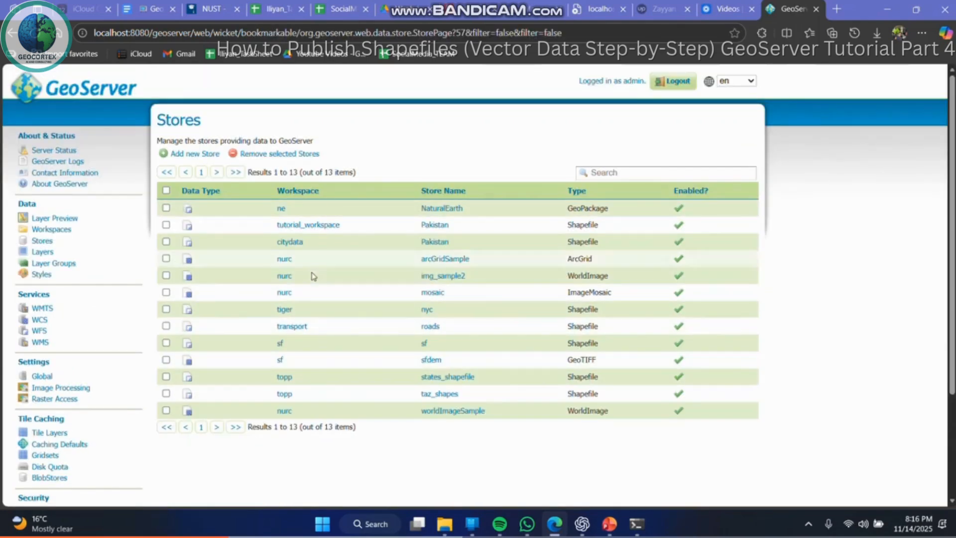
{"action": "left_click", "coordinate": [292, 327]}
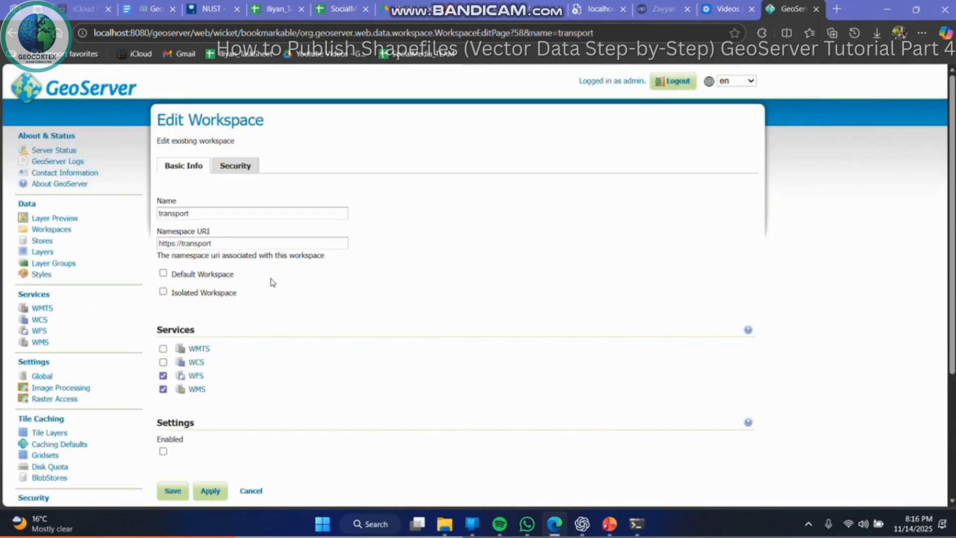
{"action": "left_click", "coordinate": [41, 240]}
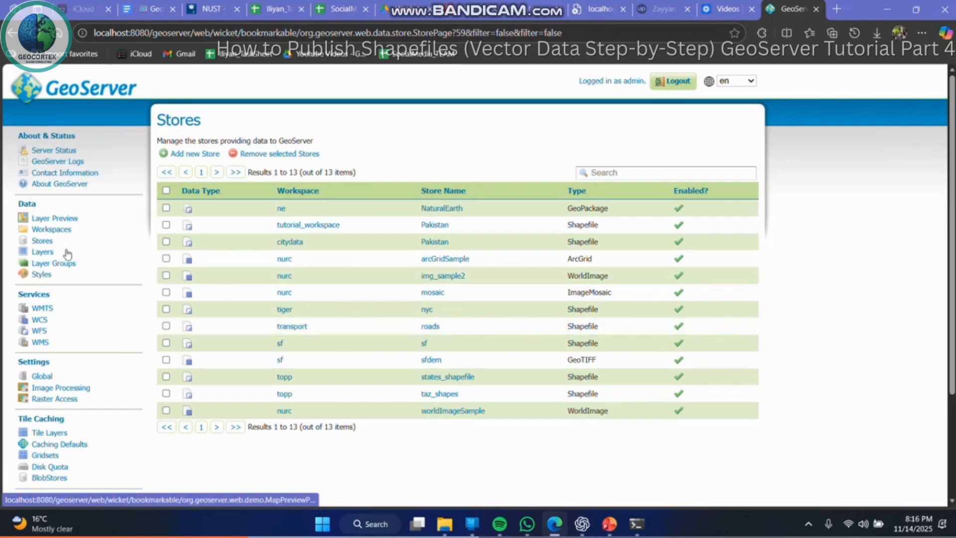
{"action": "left_click", "coordinate": [42, 252]}
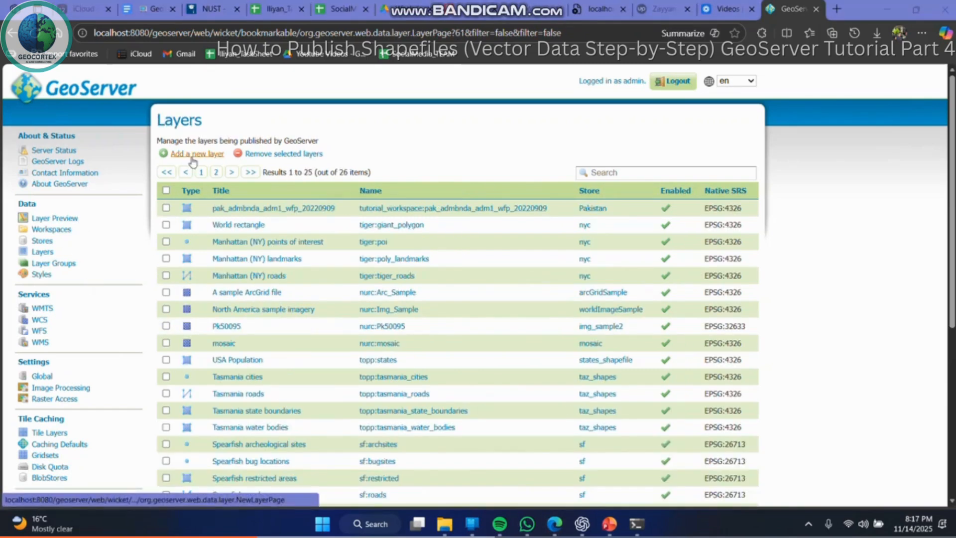
{"action": "left_click", "coordinate": [195, 154]}
{"action": "left_click", "coordinate": [268, 160]}
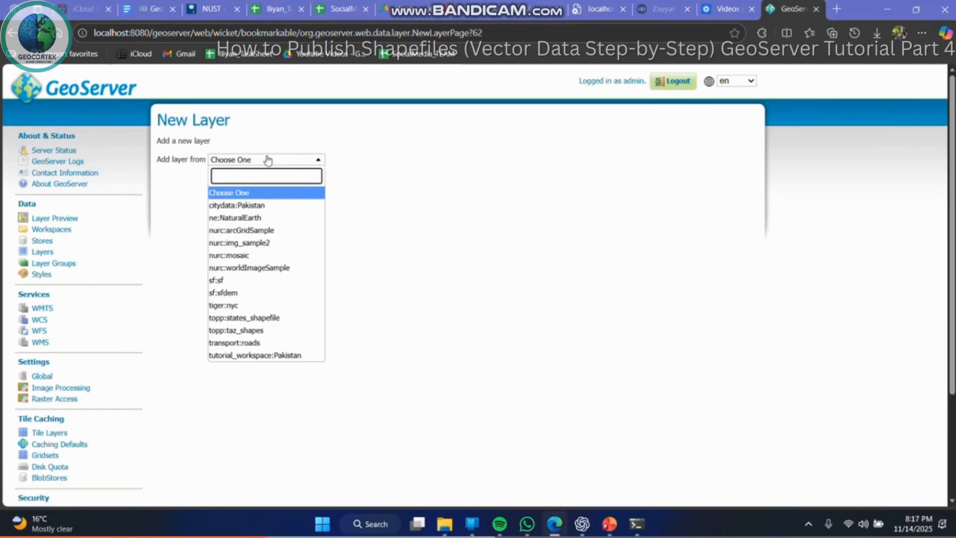
{"action": "left_click", "coordinate": [182, 171]}
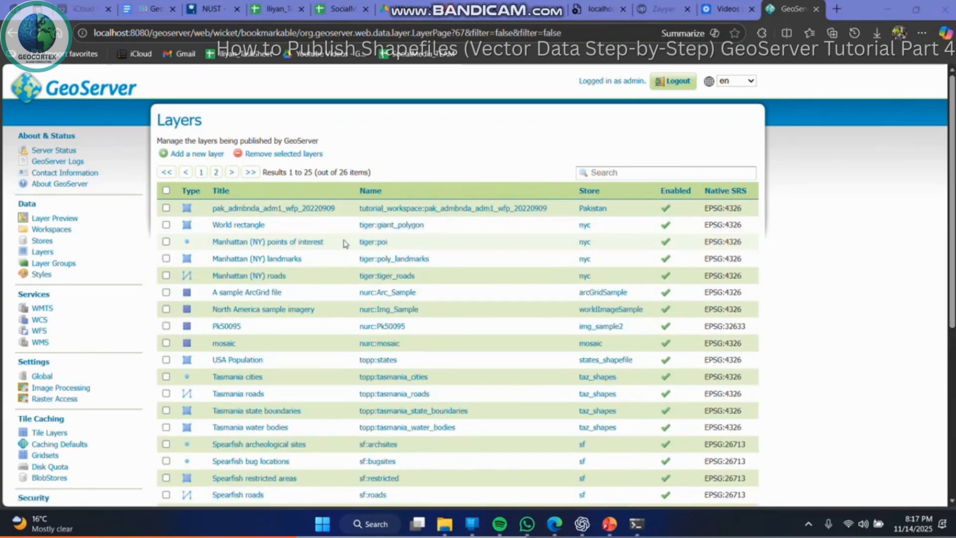
- Find the hotosm_pak_roads_lines_shp layer on the second page of published layers and open its configuration
{"action": "scroll", "coordinate": [346, 243], "scroll_direction": "down", "scroll_amount": 5}
{"action": "scroll", "coordinate": [346, 249], "scroll_direction": "up", "scroll_amount": 1}
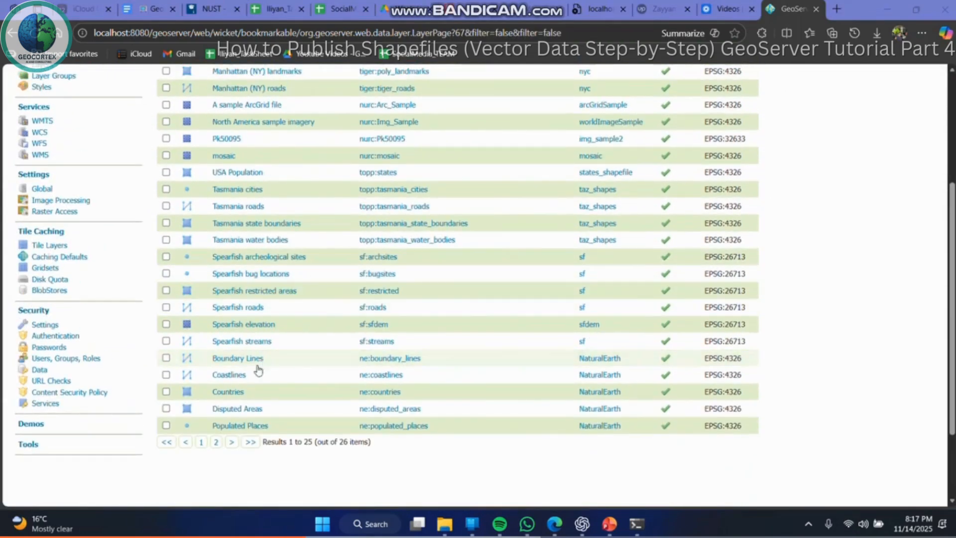
{"action": "left_click", "coordinate": [216, 441]}
{"action": "scroll", "coordinate": [257, 259], "scroll_direction": "up", "scroll_amount": 3}
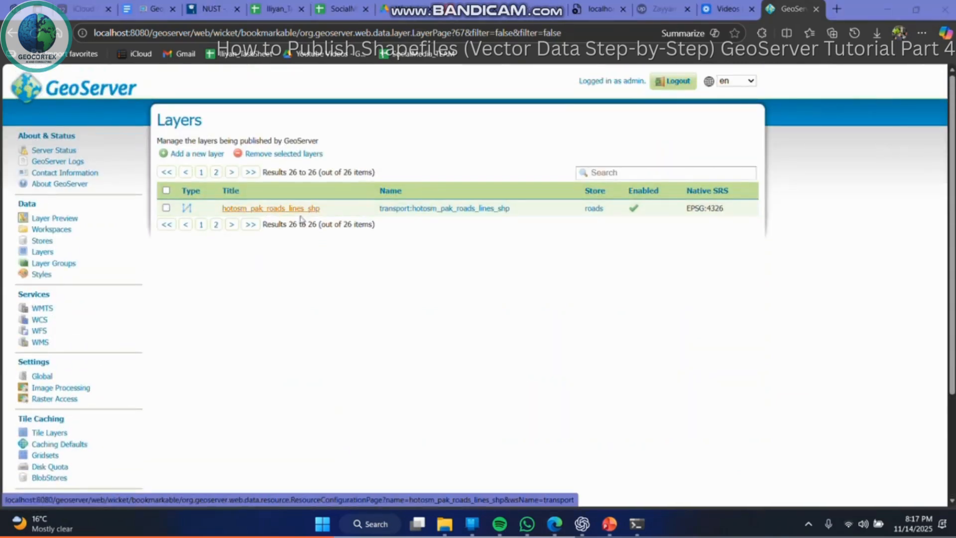
{"action": "left_click", "coordinate": [245, 209]}
- Review the roads layer's coordinate reference systems and bounding boxes, computing the lat/lon bounding box from the native bounds
{"action": "scroll", "coordinate": [250, 314], "scroll_direction": "down", "scroll_amount": 8}
{"action": "scroll", "coordinate": [251, 312], "scroll_direction": "down", "scroll_amount": 5}
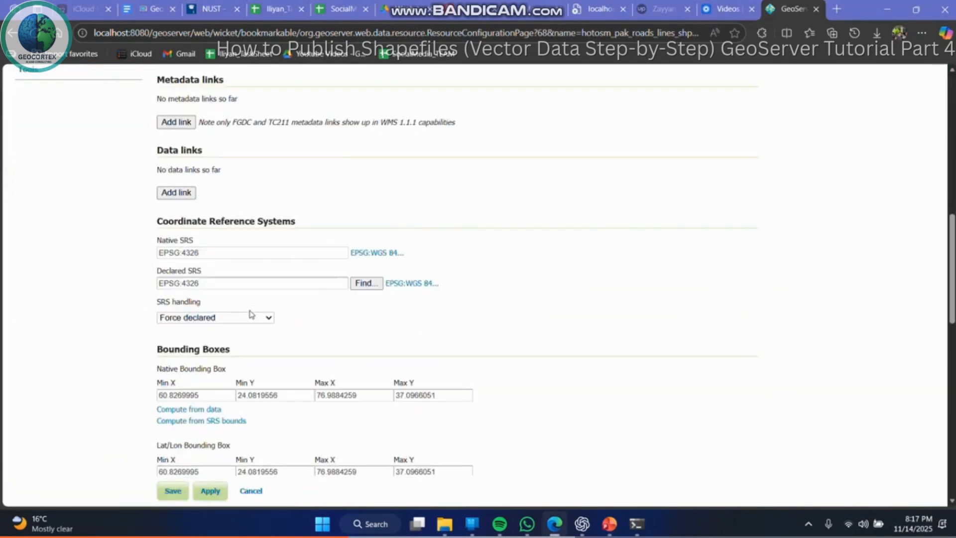
{"action": "scroll", "coordinate": [254, 311], "scroll_direction": "up", "scroll_amount": 1}
{"action": "scroll", "coordinate": [299, 300], "scroll_direction": "down", "scroll_amount": 1}
{"action": "scroll", "coordinate": [244, 306], "scroll_direction": "down", "scroll_amount": 1}
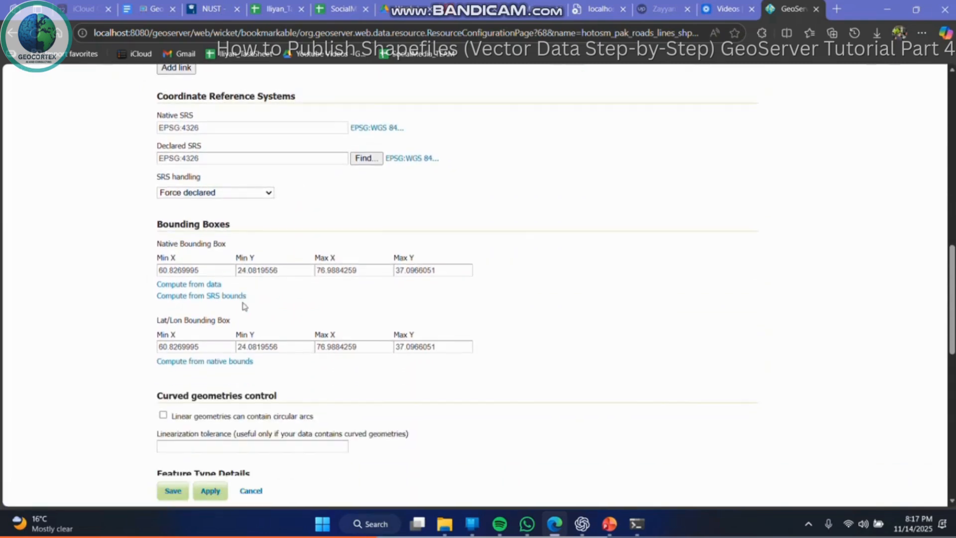
{"action": "left_click", "coordinate": [225, 361]}
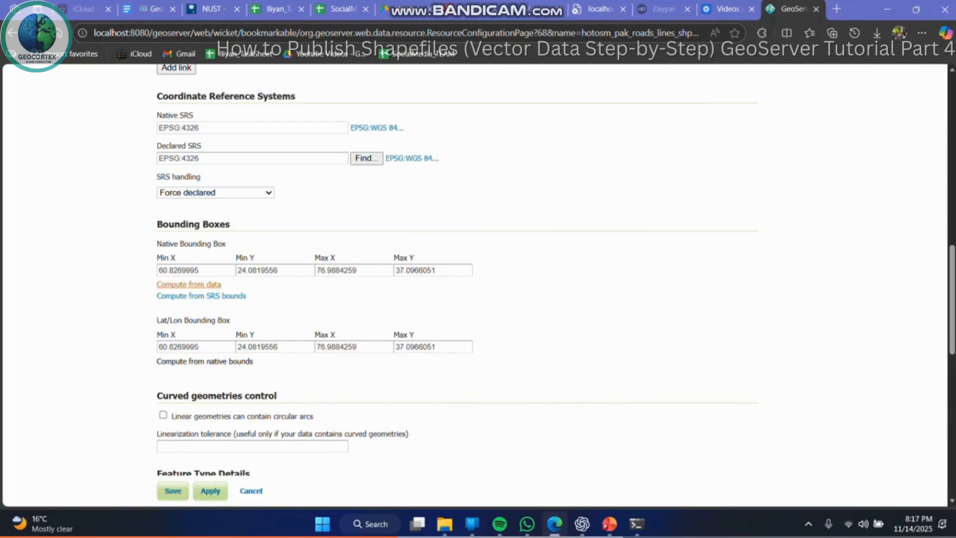
{"action": "scroll", "coordinate": [376, 325], "scroll_direction": "up", "scroll_amount": 5}
{"action": "scroll", "coordinate": [320, 347], "scroll_direction": "up", "scroll_amount": 5}
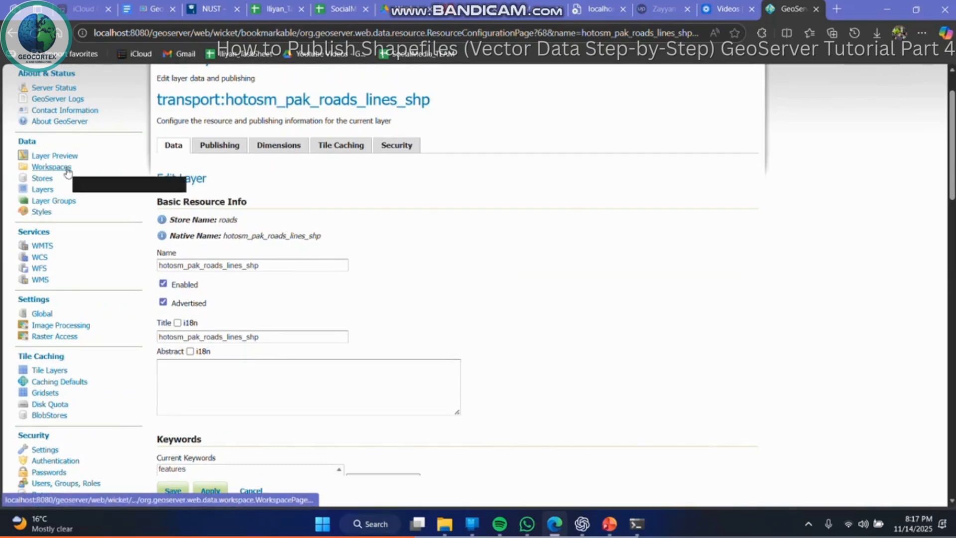
- Check the services and settings enabled for the transport workspace that holds the roads store
{"action": "left_click", "coordinate": [68, 172]}
{"action": "left_click", "coordinate": [44, 241]}
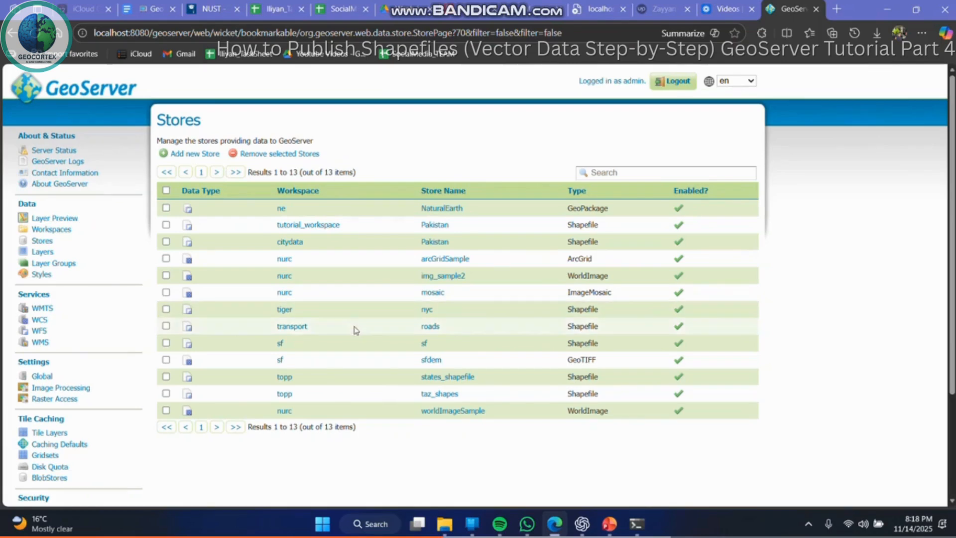
{"action": "left_click", "coordinate": [292, 327]}
{"action": "scroll", "coordinate": [290, 288], "scroll_direction": "down", "scroll_amount": 3}
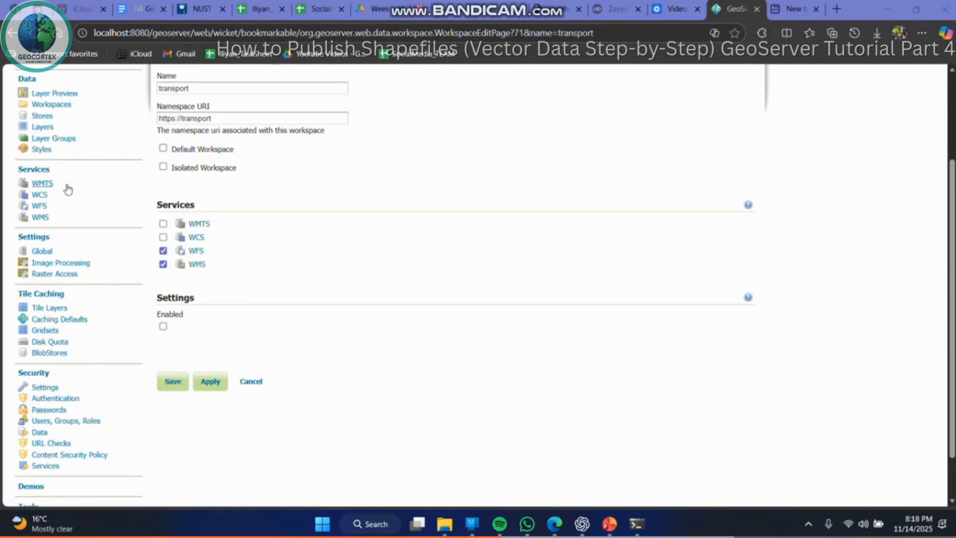
- Open the OpenLayers preview of the hotosm_pak_roads_lines_shp layer from the second page of the layer preview list
{"action": "left_click", "coordinate": [54, 94]}
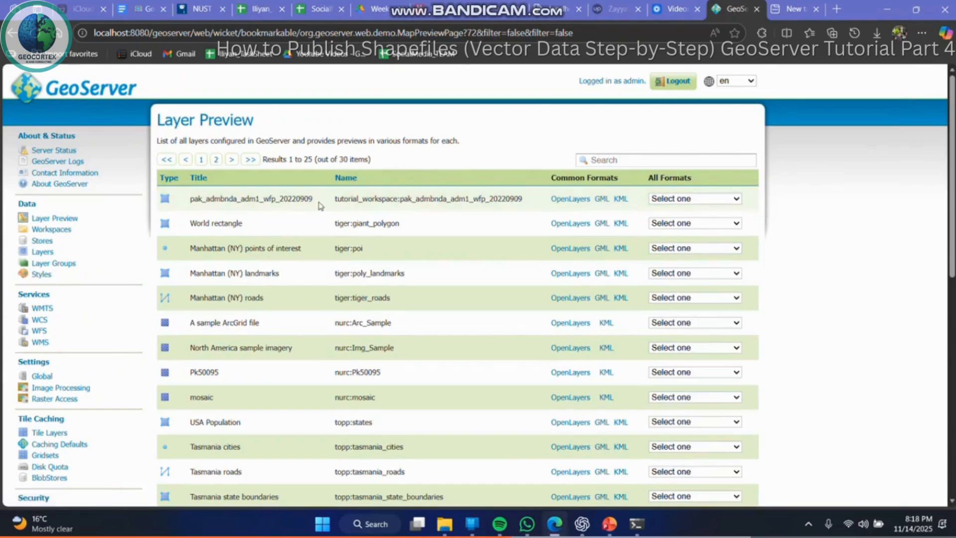
{"action": "scroll", "coordinate": [304, 306], "scroll_direction": "down", "scroll_amount": 10}
{"action": "left_click", "coordinate": [216, 337]}
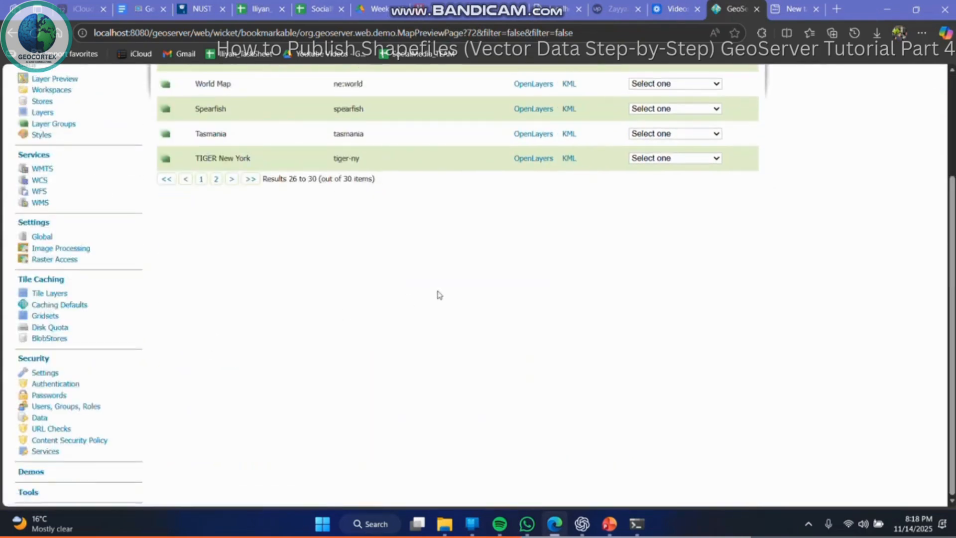
{"action": "scroll", "coordinate": [449, 279], "scroll_direction": "up", "scroll_amount": 3}
{"action": "left_click", "coordinate": [527, 198]}
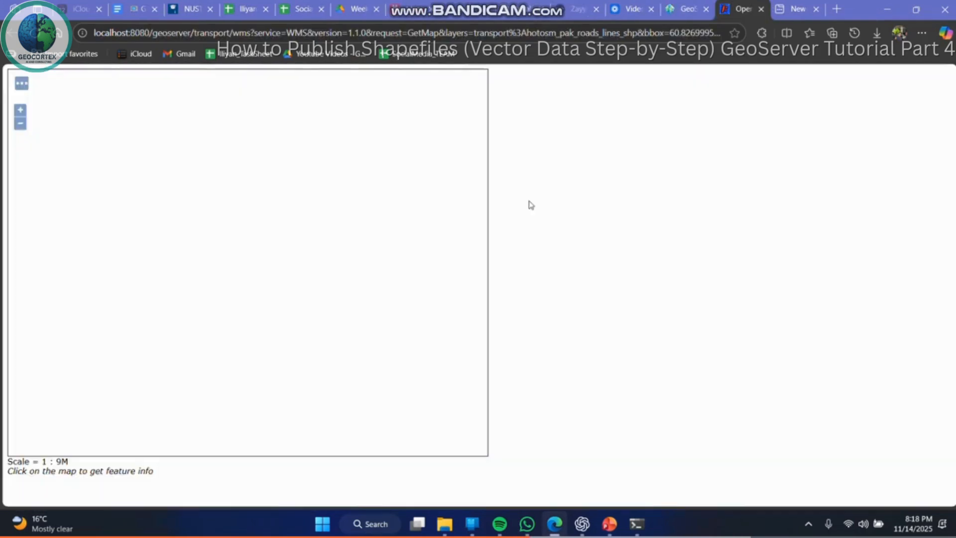
- Examine the Pakistan road network in the map preview, both at full extent and at closer scales
{"action": "scroll", "coordinate": [243, 274], "scroll_direction": "up", "scroll_amount": 1}
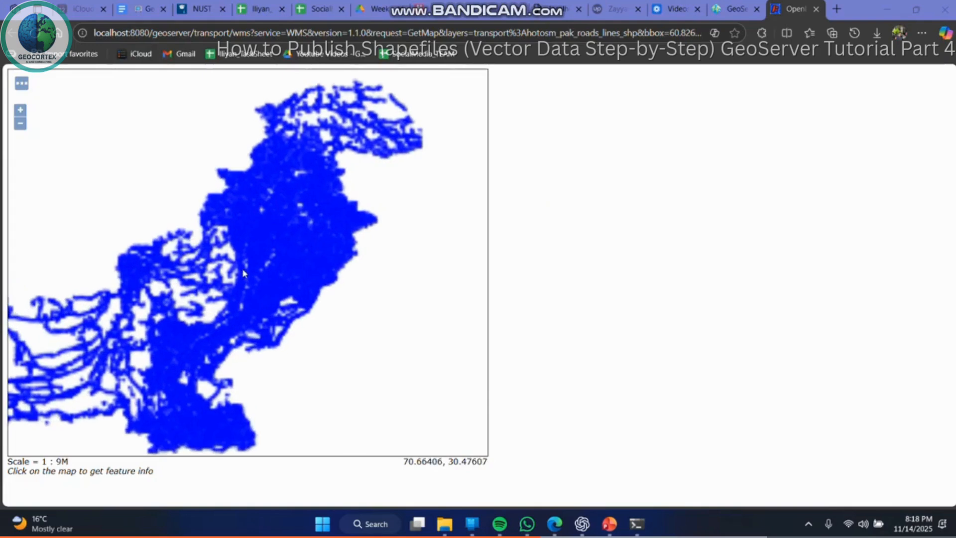
{"action": "left_click_drag", "start_coordinate": [243, 243], "coordinate": [366, 276]}
{"action": "scroll", "coordinate": [258, 265], "scroll_direction": "down", "scroll_amount": 2}
{"action": "scroll", "coordinate": [250, 280], "scroll_direction": "up", "scroll_amount": 2}
{"action": "left_click_drag", "start_coordinate": [246, 289], "coordinate": [205, 316]}
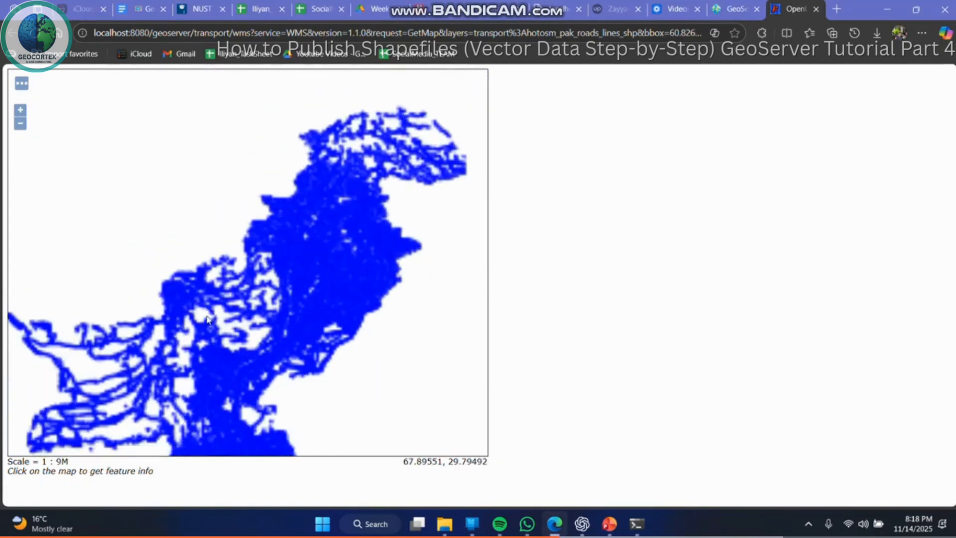
{"action": "left_click_drag", "start_coordinate": [210, 361], "coordinate": [306, 282]}
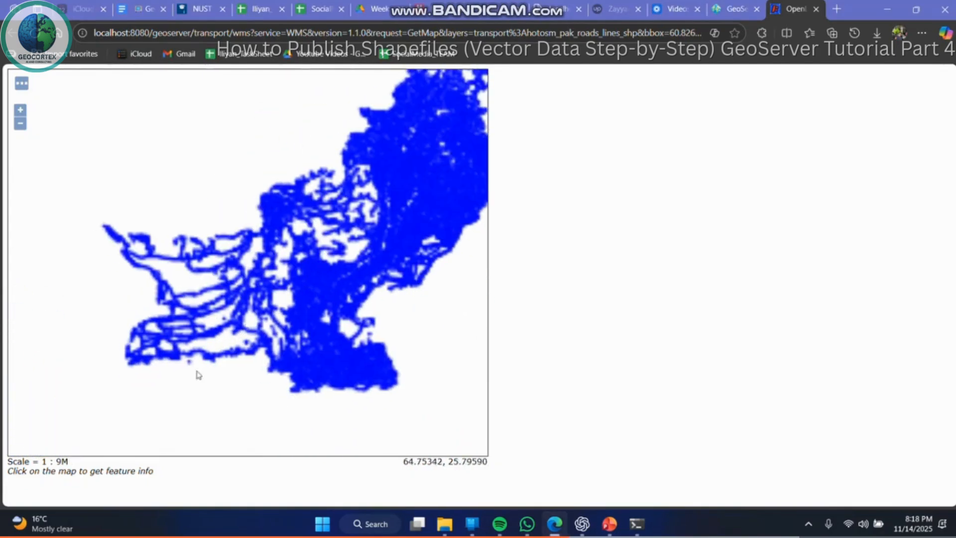
{"action": "scroll", "coordinate": [192, 382], "scroll_direction": "up", "scroll_amount": 1}
{"action": "scroll", "coordinate": [192, 382], "scroll_direction": "up", "scroll_amount": 1}
{"action": "scroll", "coordinate": [189, 382], "scroll_direction": "down", "scroll_amount": 3}
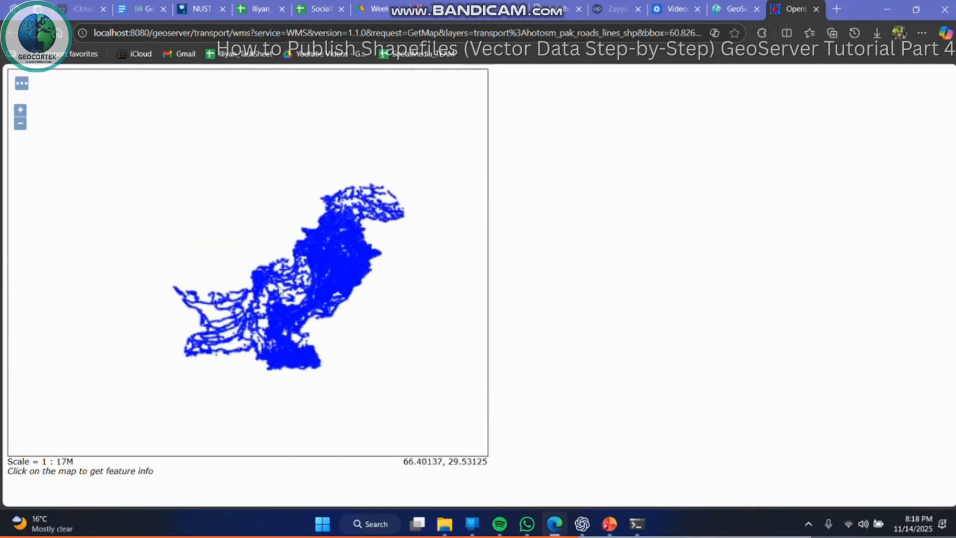
{"action": "left_click_drag", "start_coordinate": [281, 312], "coordinate": [299, 276]}
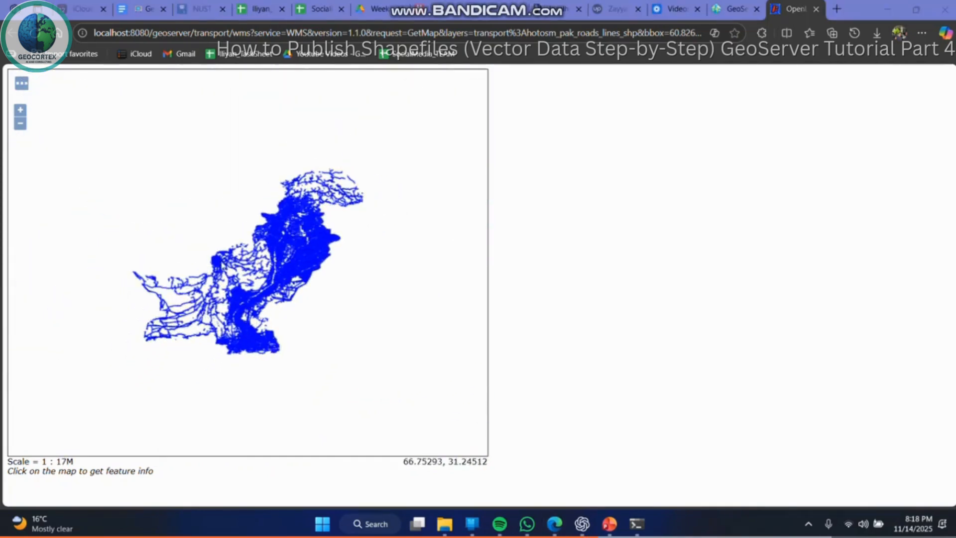
{"action": "scroll", "coordinate": [247, 286], "scroll_direction": "up", "scroll_amount": 2}
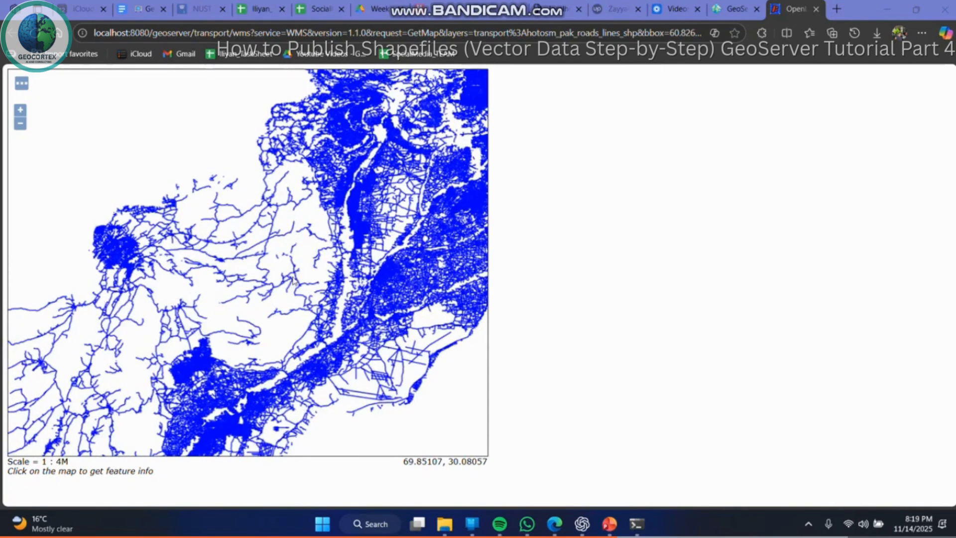
{"action": "left_click_drag", "start_coordinate": [337, 253], "coordinate": [238, 305]}
{"action": "left_click_drag", "start_coordinate": [327, 246], "coordinate": [303, 298]}
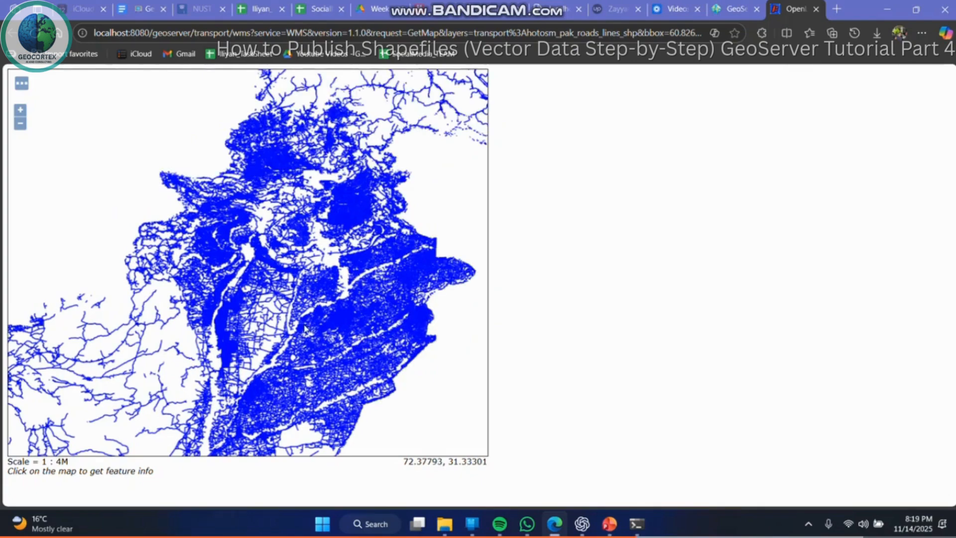
{"action": "scroll", "coordinate": [297, 285], "scroll_direction": "up", "scroll_amount": 1}
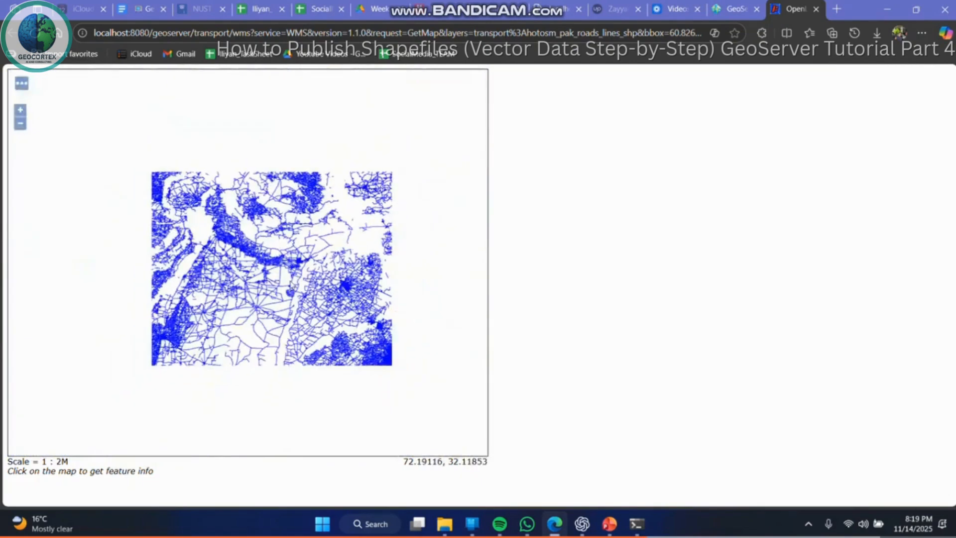
{"action": "scroll", "coordinate": [298, 285], "scroll_direction": "up", "scroll_amount": 1}
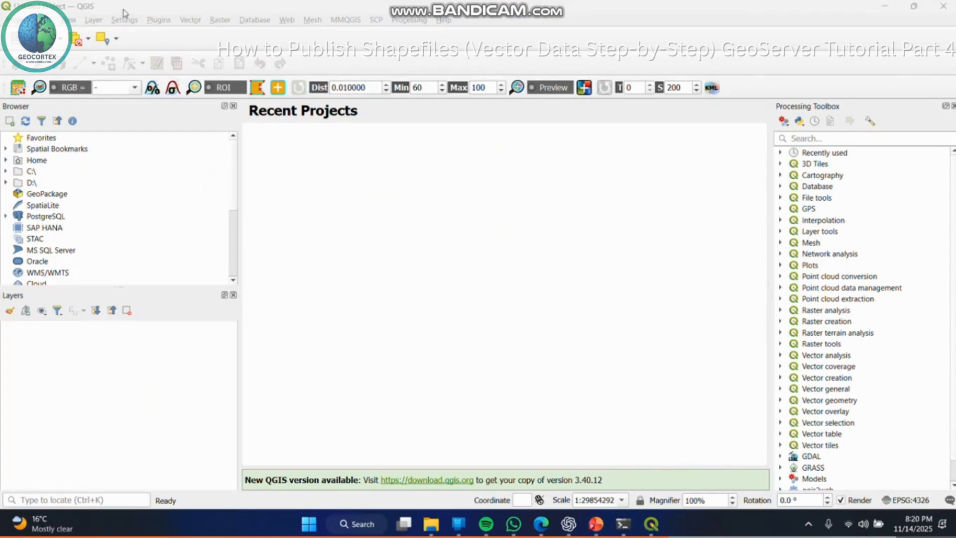
- Start a new WMS/WMTS connection in the data source manager and name it transport
{"action": "left_click", "coordinate": [93, 20]}
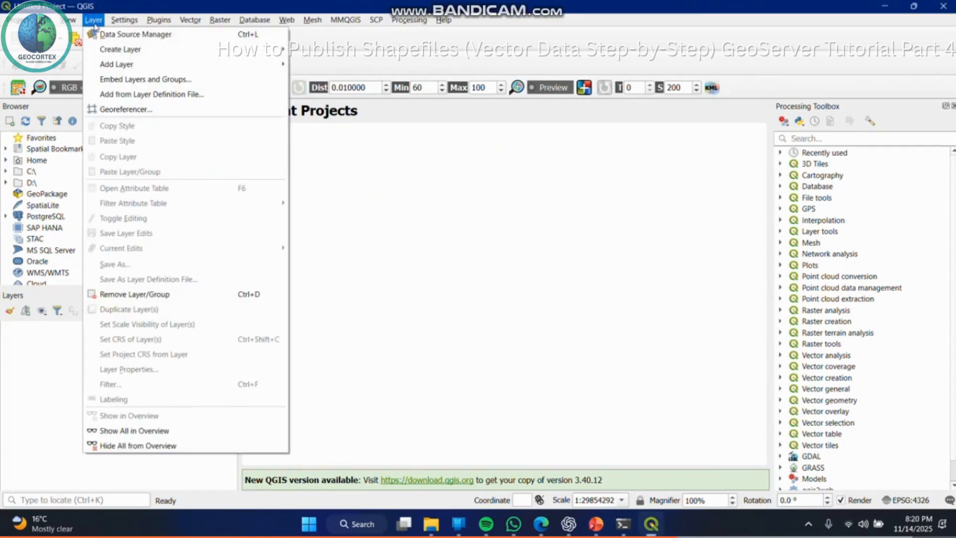
{"action": "mouse_move", "coordinate": [126, 64]}
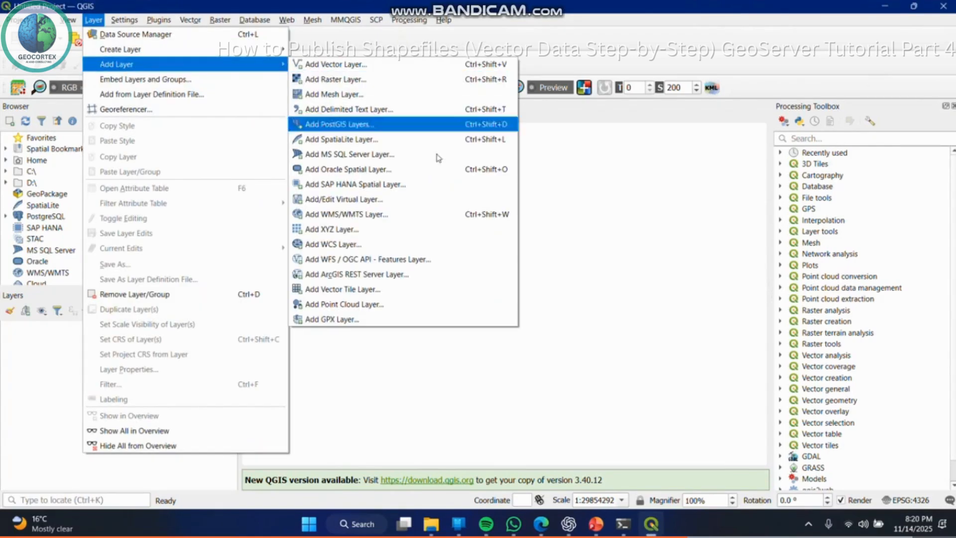
{"action": "left_click", "coordinate": [412, 213]}
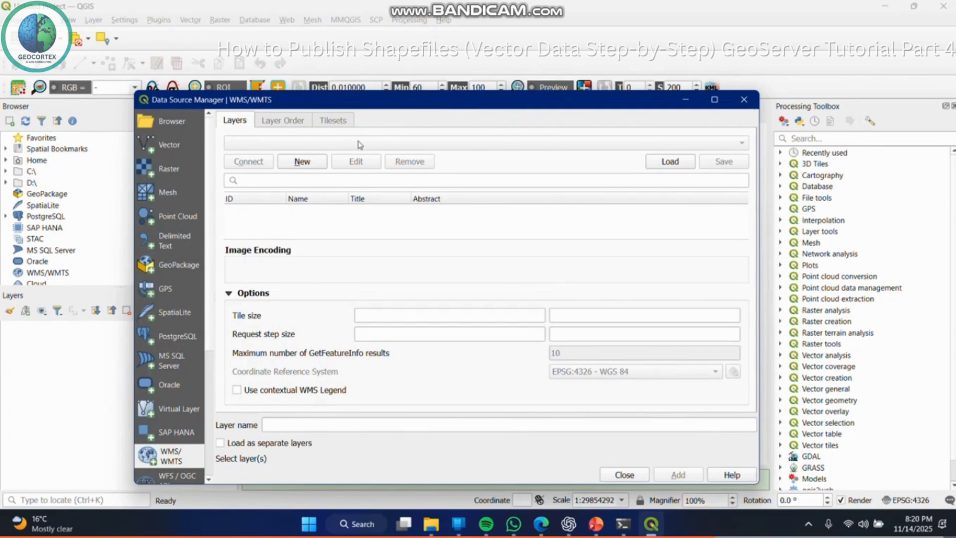
{"action": "left_click", "coordinate": [302, 162]}
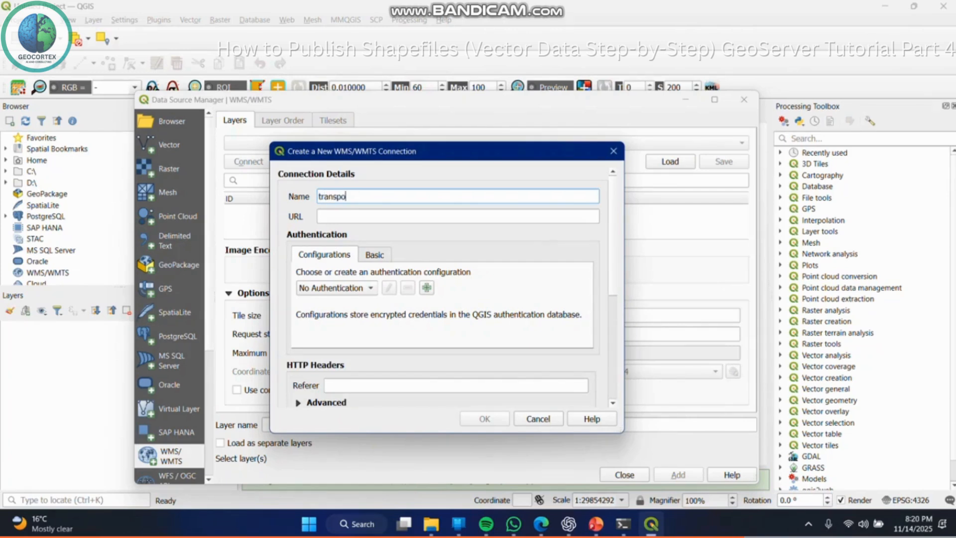
{"action": "left_click", "coordinate": [450, 216]}
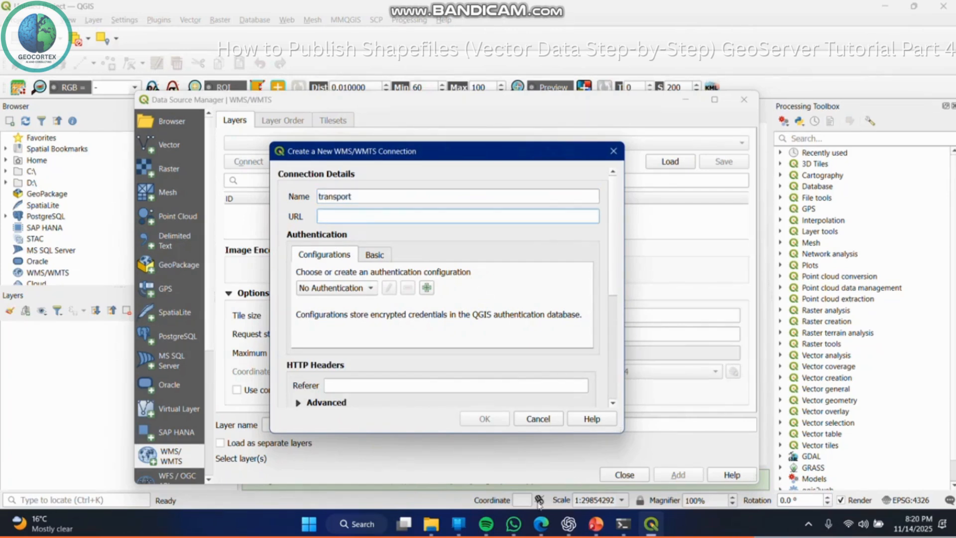
{"action": "left_click", "coordinate": [542, 524]}
{"action": "left_click_drag", "start_coordinate": [251, 33], "coordinate": [75, 44]}
{"action": "key", "text": "ctrl+c"}
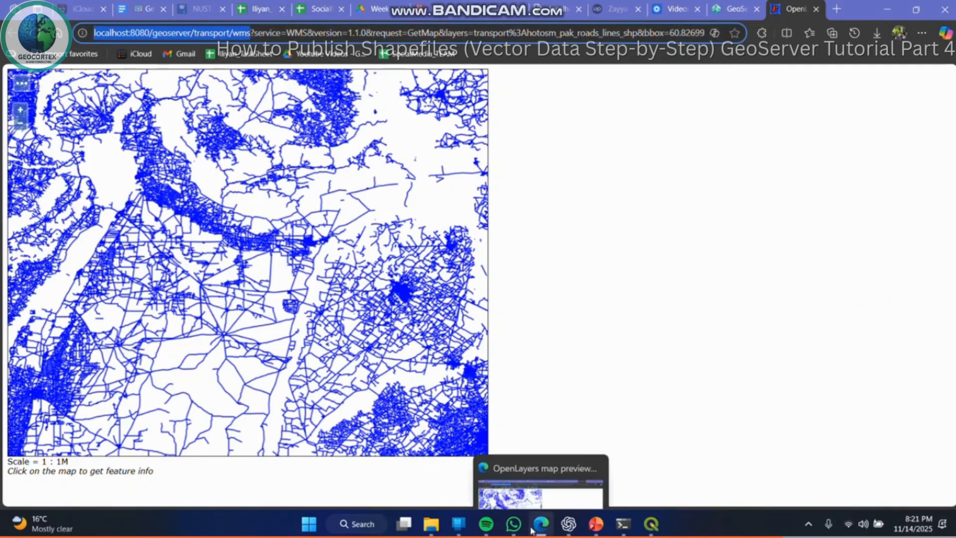
{"action": "left_click", "coordinate": [651, 523]}
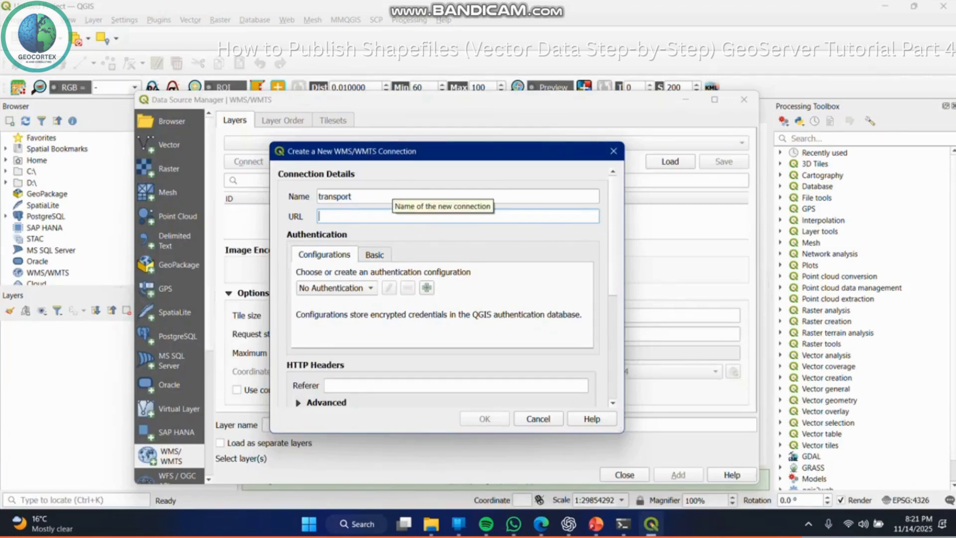
{"action": "key", "text": "ctrl+v"}
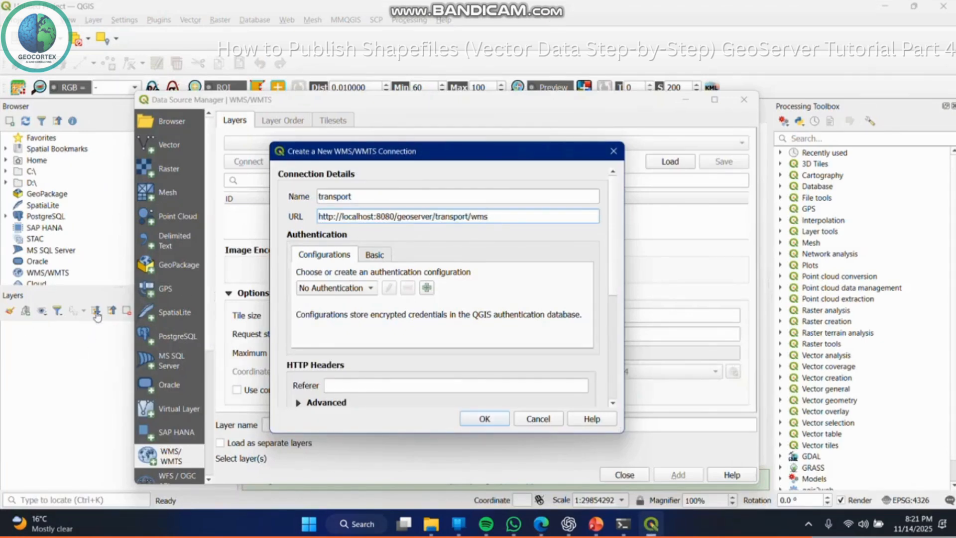
{"action": "key", "text": "Return"}
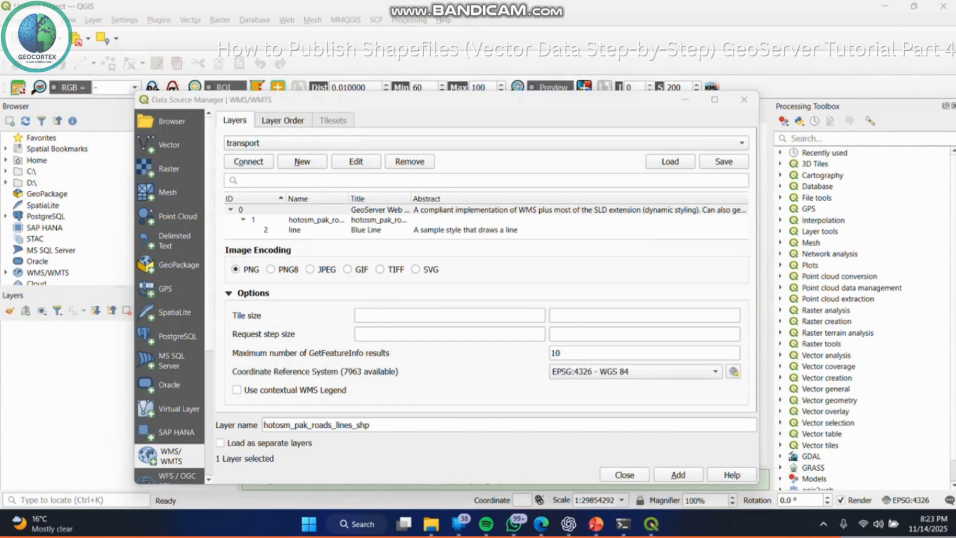
- Add the hotosm_pak_roads_lines_shp layer from the transport connection to the map and inspect the road network
{"action": "left_click", "coordinate": [678, 473]}
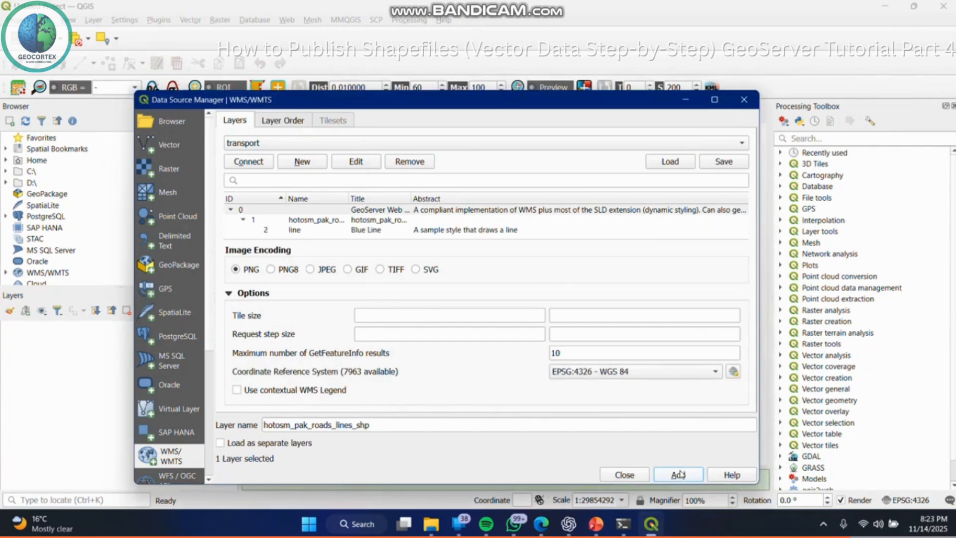
{"action": "left_click_drag", "start_coordinate": [514, 106], "coordinate": [550, 330]}
{"action": "left_click", "coordinate": [722, 321]}
{"action": "scroll", "coordinate": [588, 339], "scroll_direction": "up", "scroll_amount": 3}
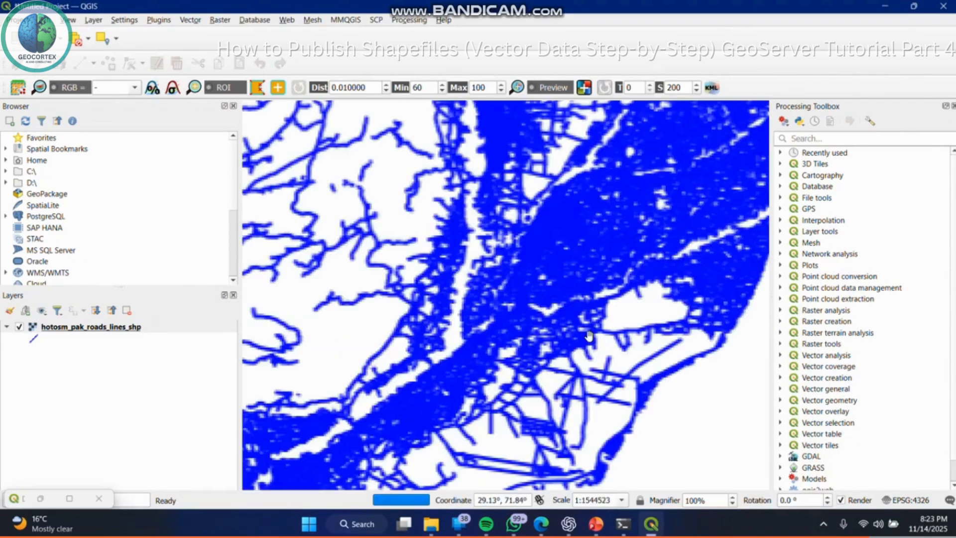
{"action": "scroll", "coordinate": [588, 339], "scroll_direction": "down", "scroll_amount": 1}
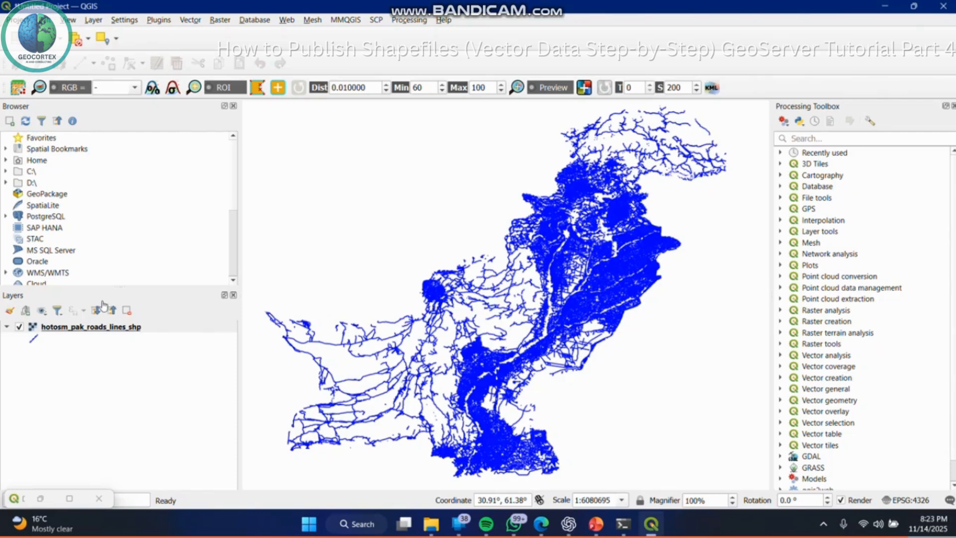
{"action": "key", "text": "alt+Tab"}
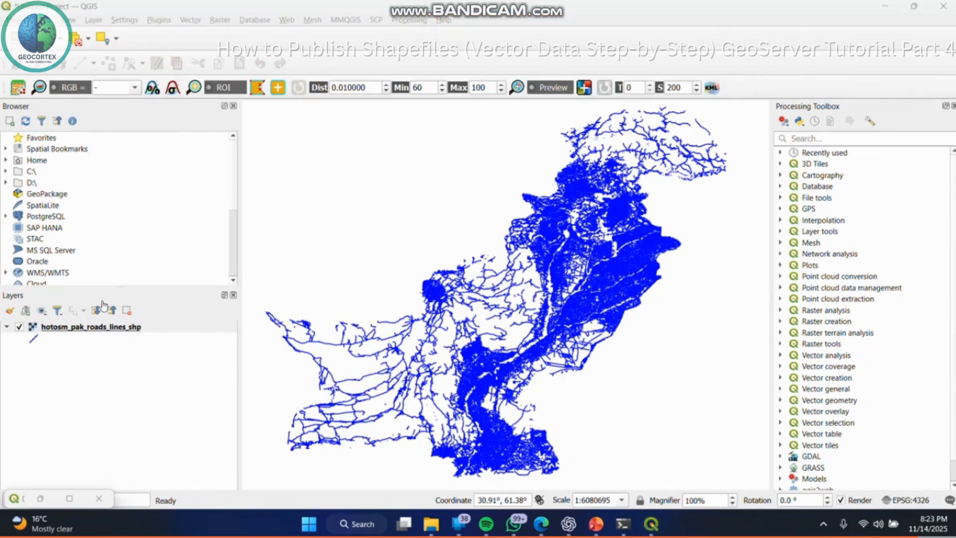